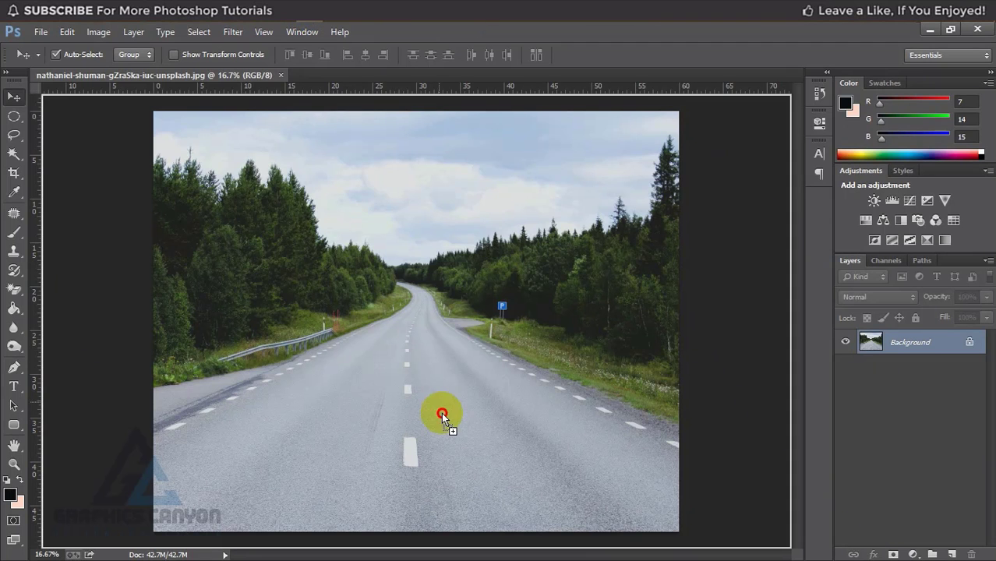
- Place the desert photo over the road image, scale it proportionally to about 110.4% and align it with the canvas's lower part
left_click(442, 416)
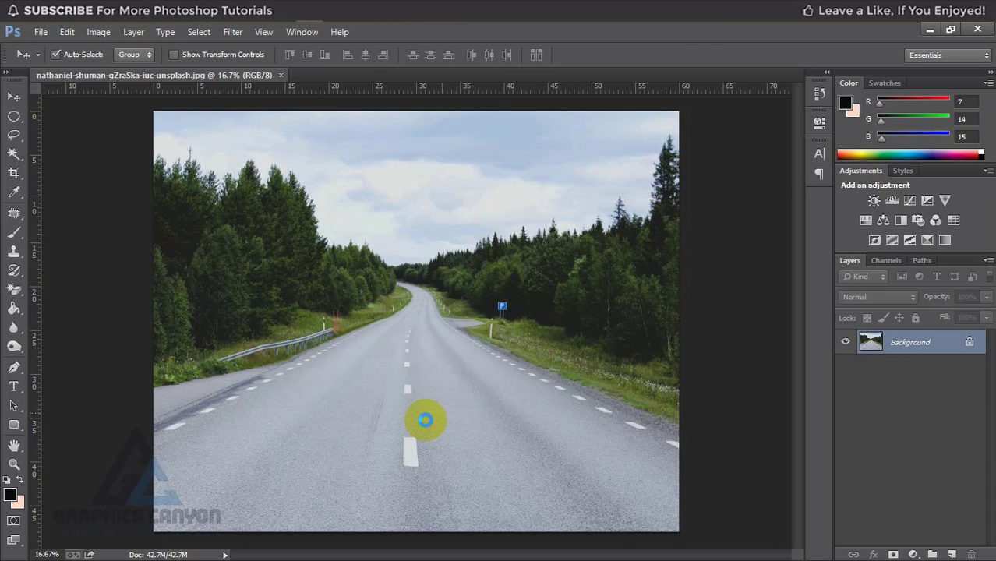
left_click_drag(427, 412, 425, 460)
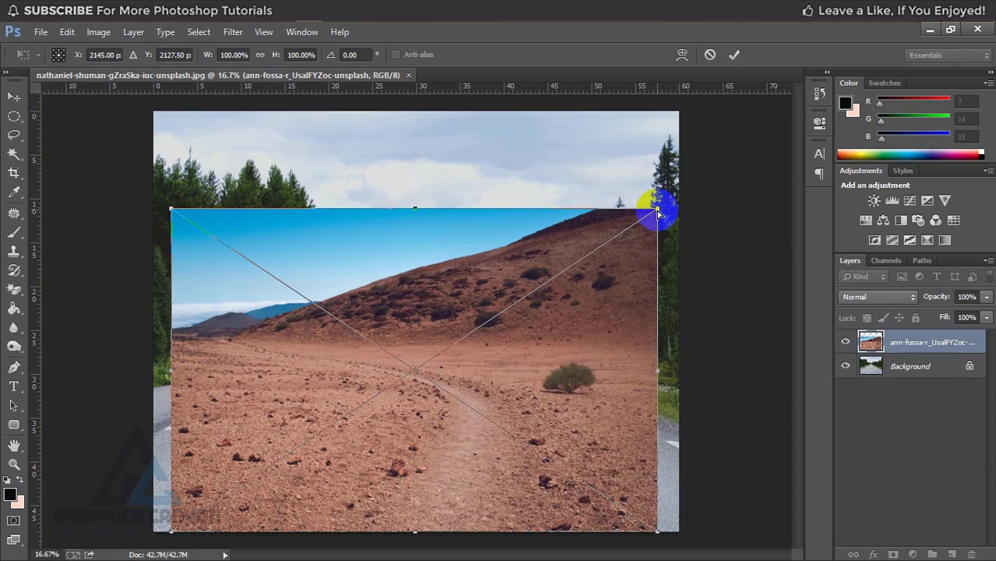
left_click_drag(657, 208, 680, 188)
left_click_drag(638, 273, 658, 276)
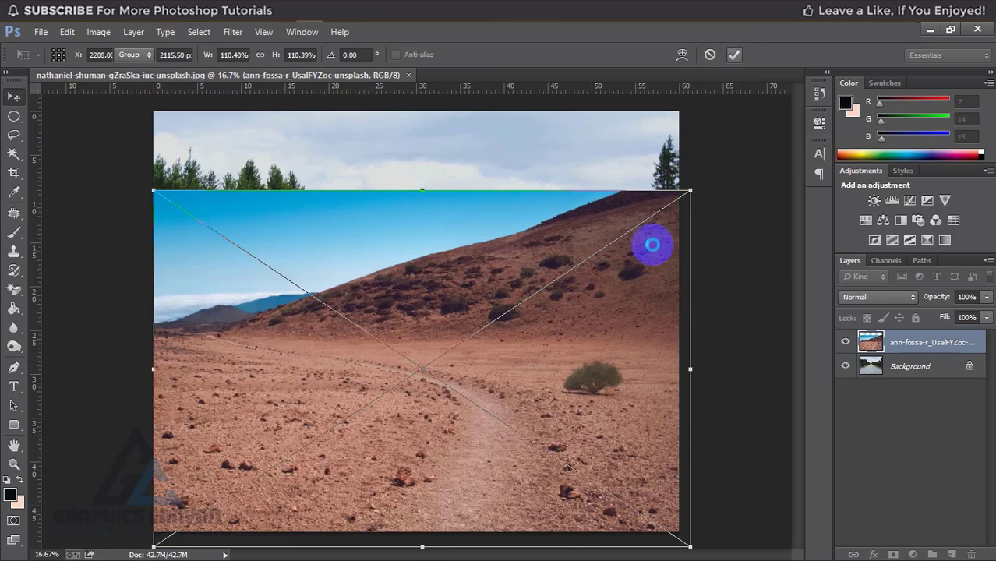
double_click(650, 268)
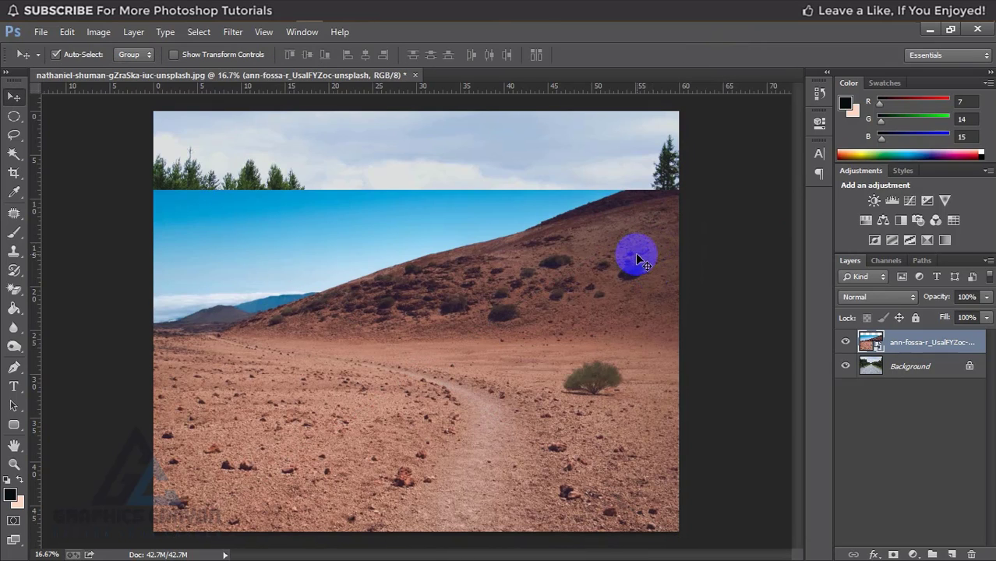
- Rasterize the placed desert layer
left_click(871, 351)
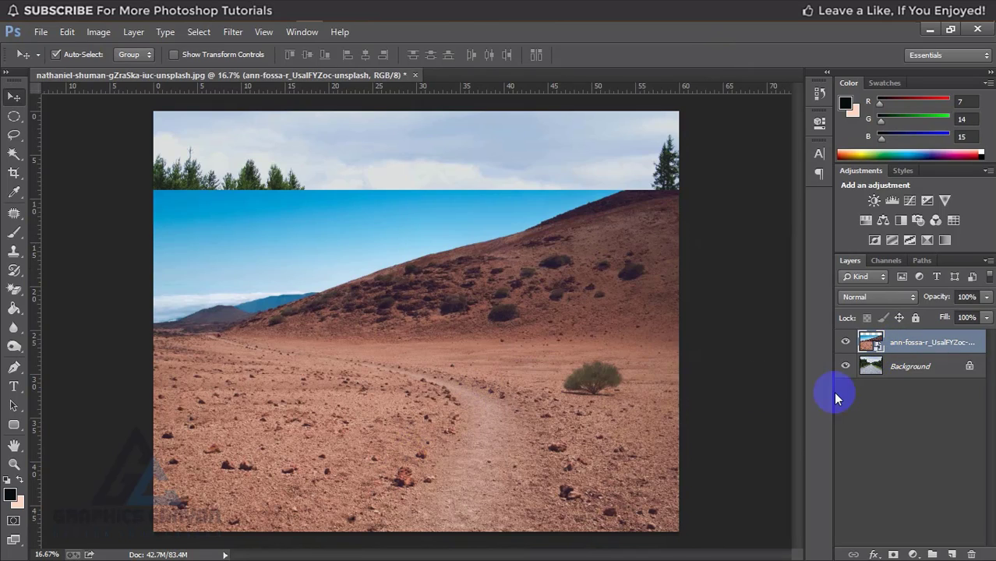
left_click(883, 345)
right_click(917, 345)
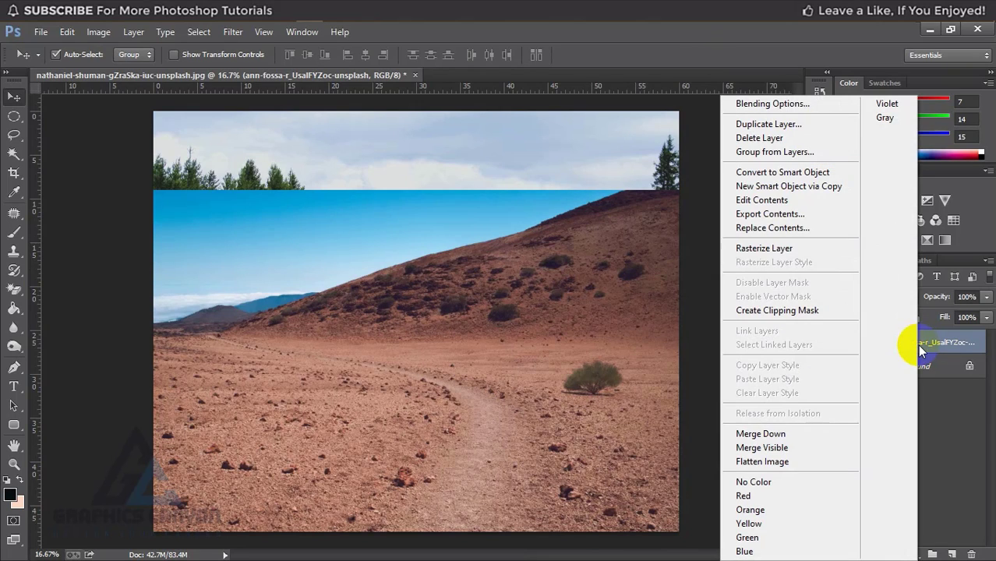
left_click(794, 251)
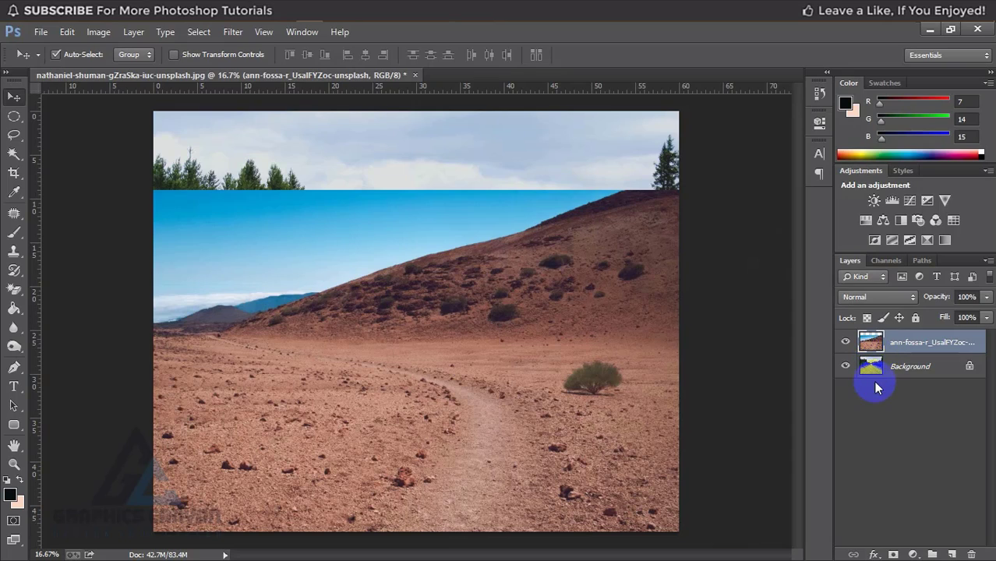
- Try clipping the desert layer to the Background layer, and release the clipping mask again
left_click(923, 348)
right_click(923, 349)
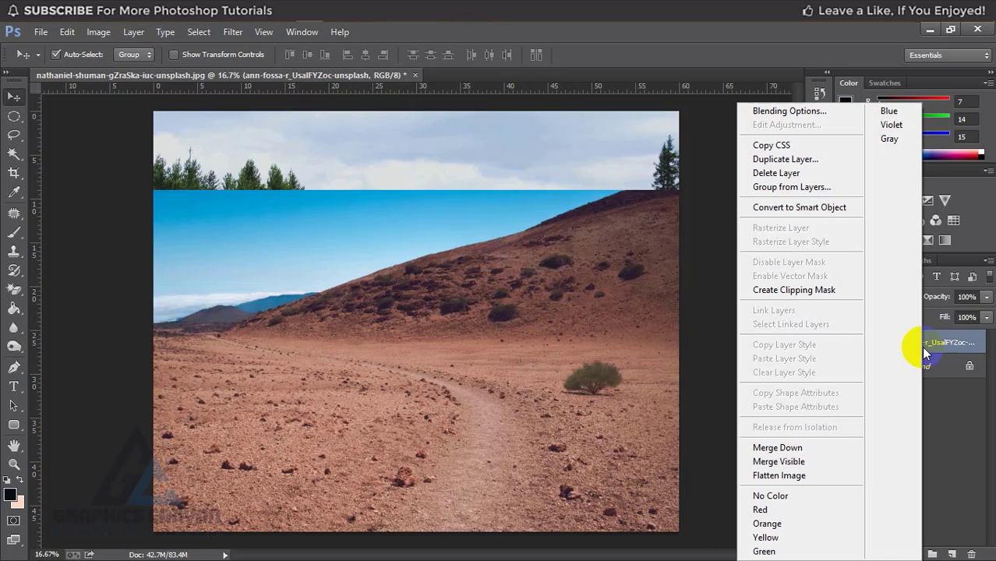
left_click(799, 299)
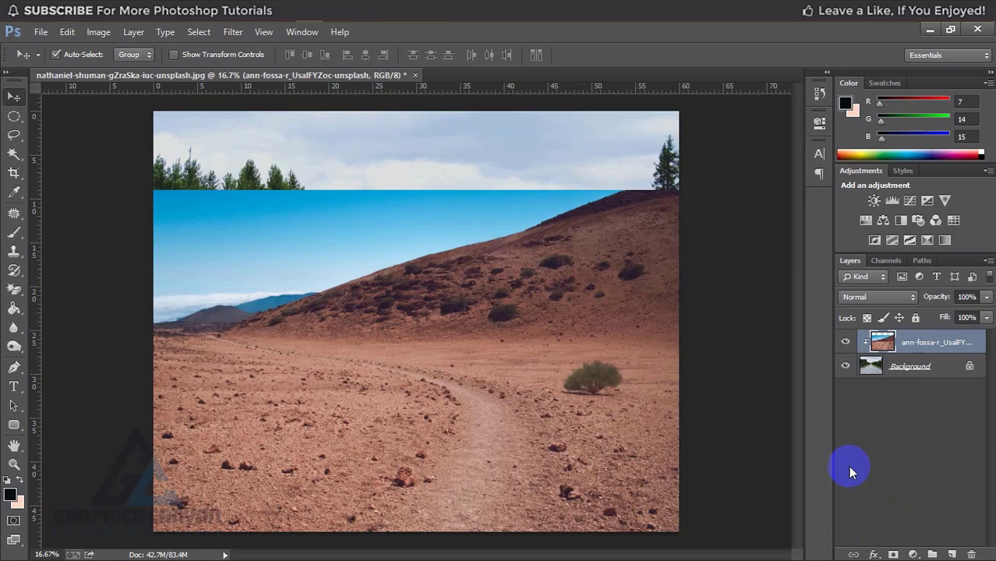
key("ctrl+alt+g")
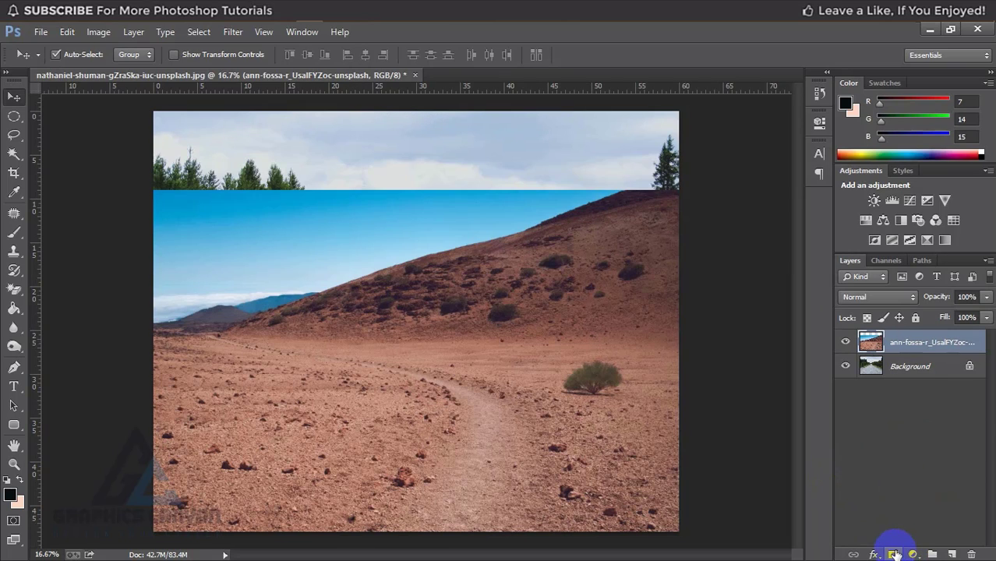
- Add a layer mask to the desert layer and fill it with black (000000) to hide the whole layer
left_click(894, 555)
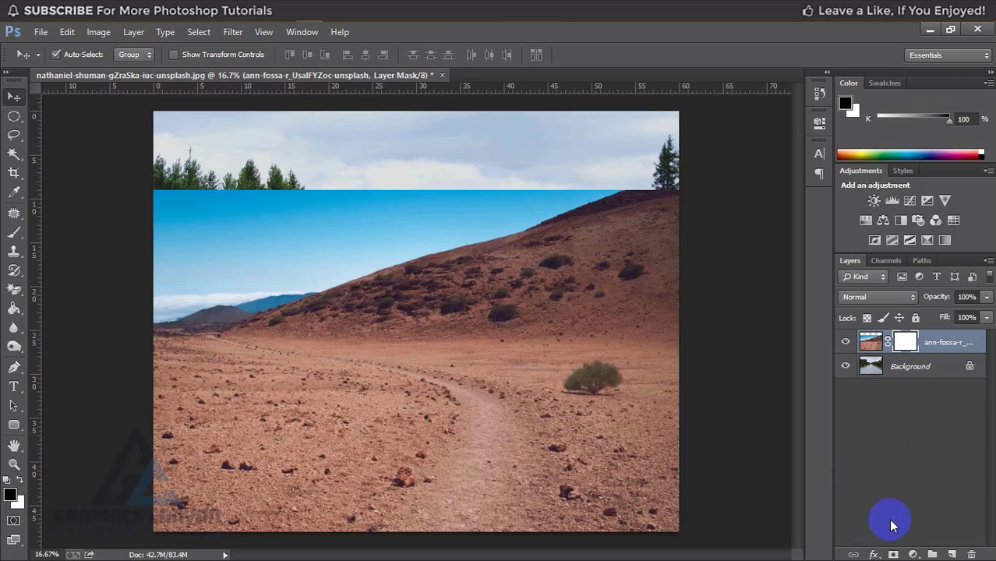
left_click(902, 343)
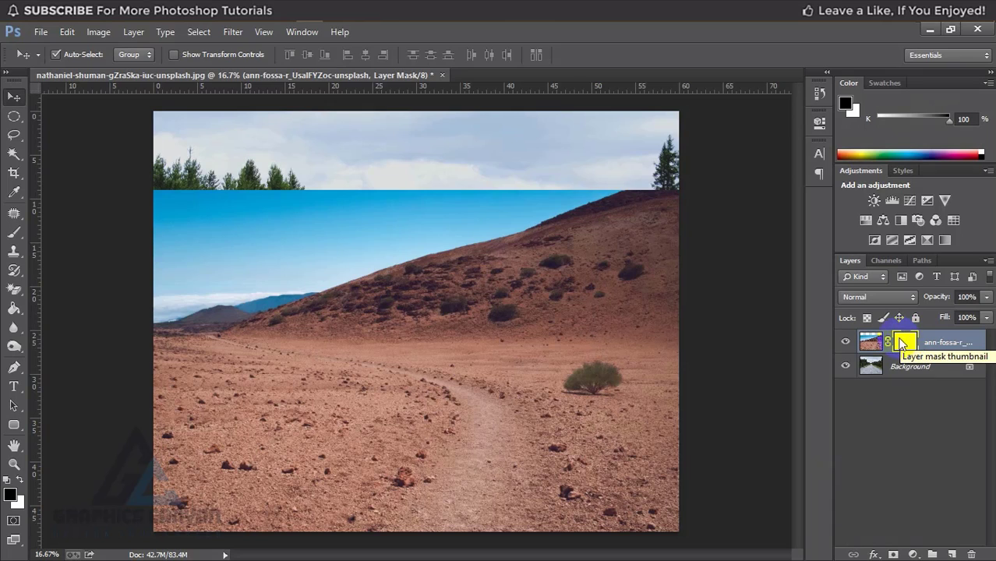
left_click(11, 497)
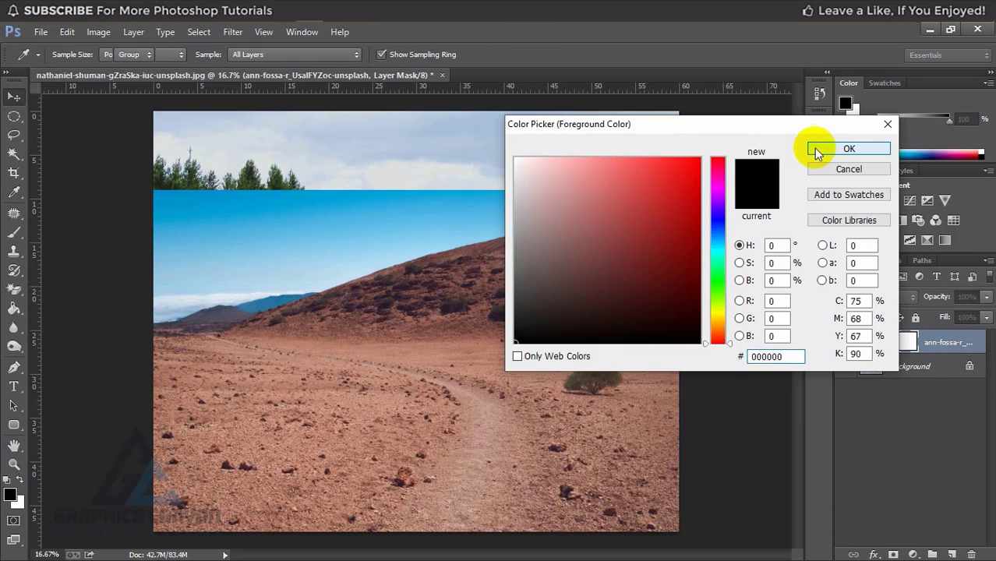
left_click(815, 149)
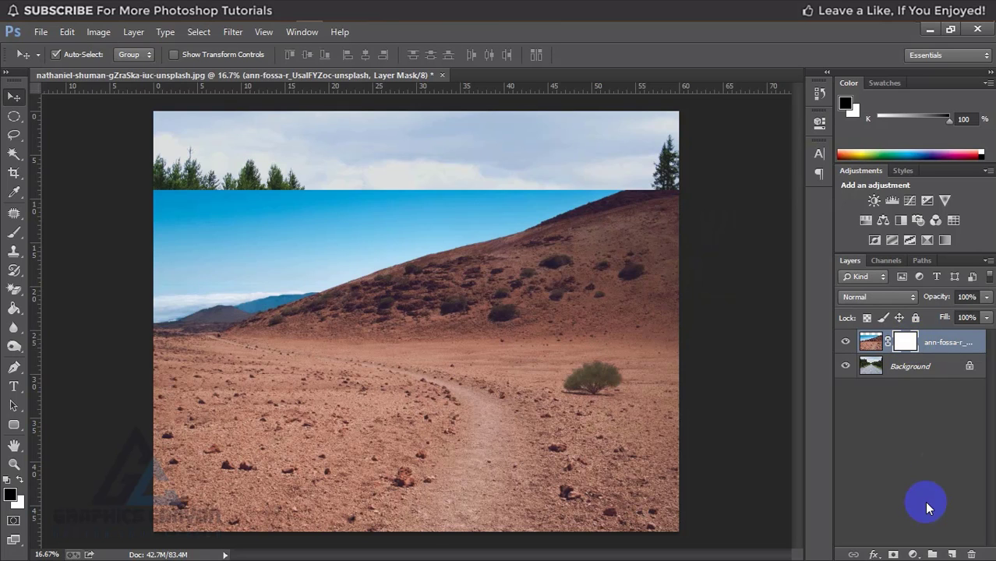
key("alt+BackSpace")
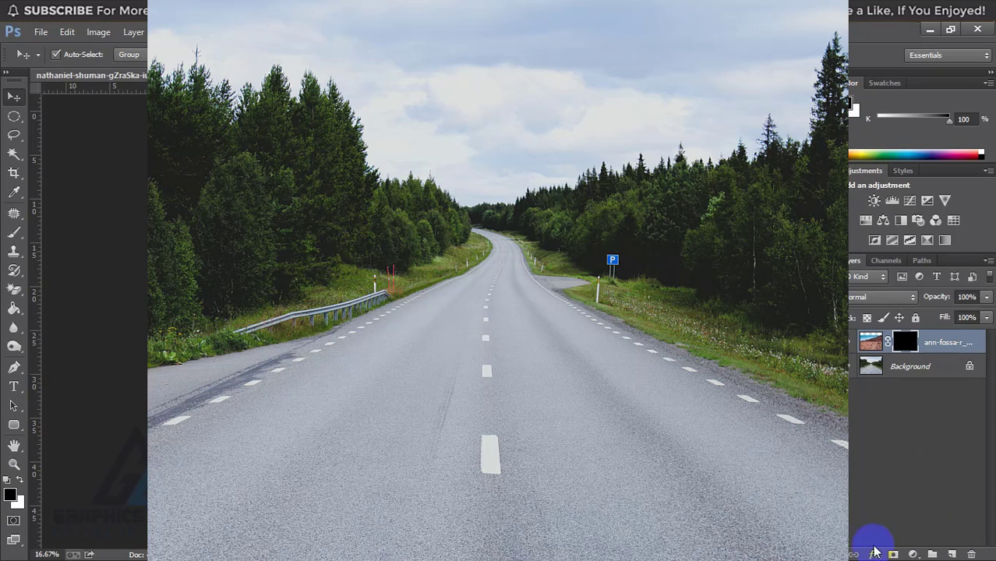
left_click(908, 340)
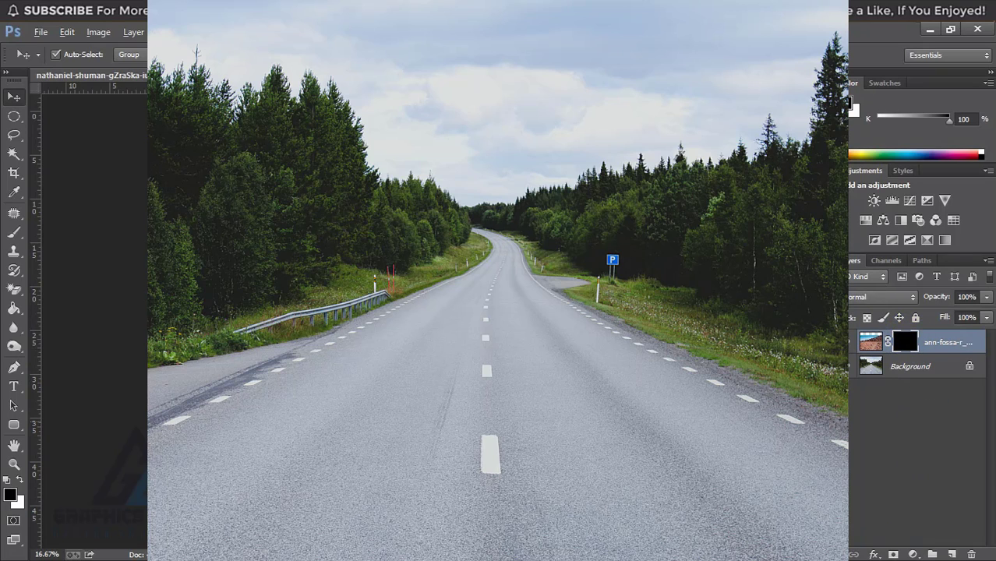
- Paint white on the mask with a 500 px brush to reveal desert ground over the left-centre and nearest part of the road
scroll(477, 421, "up", 3)
left_click_drag(343, 439, 512, 356)
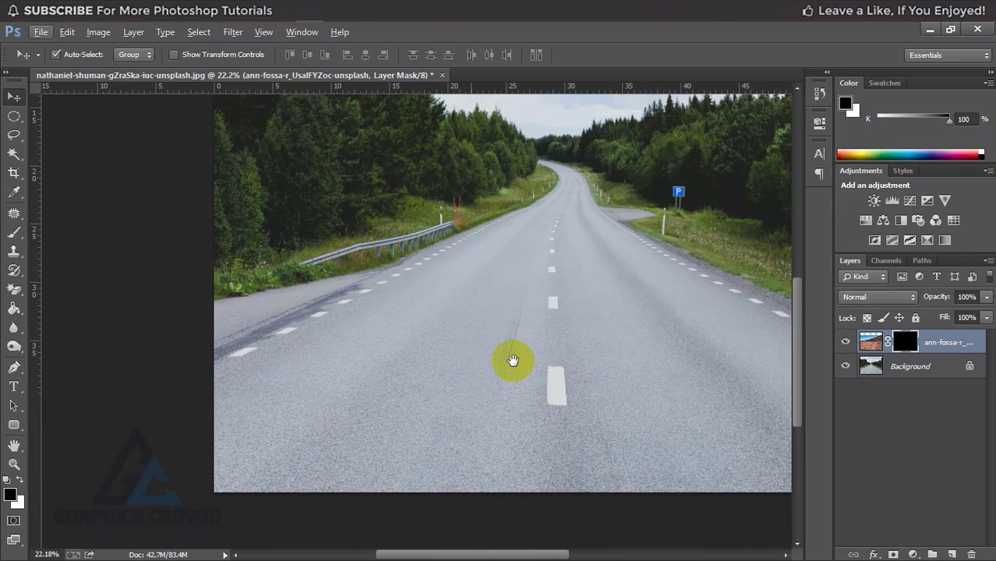
scroll(514, 362, "down", 2)
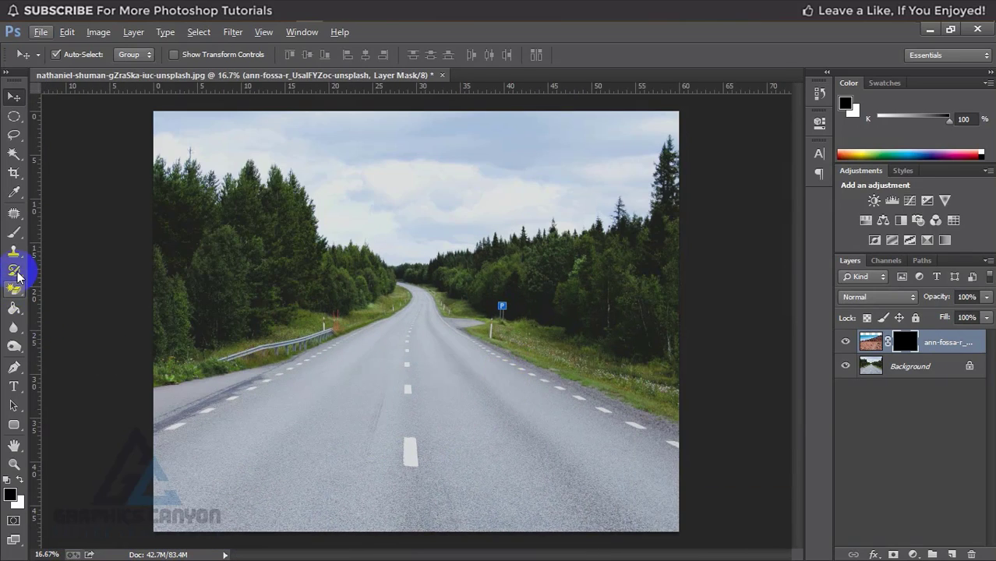
left_click(14, 232)
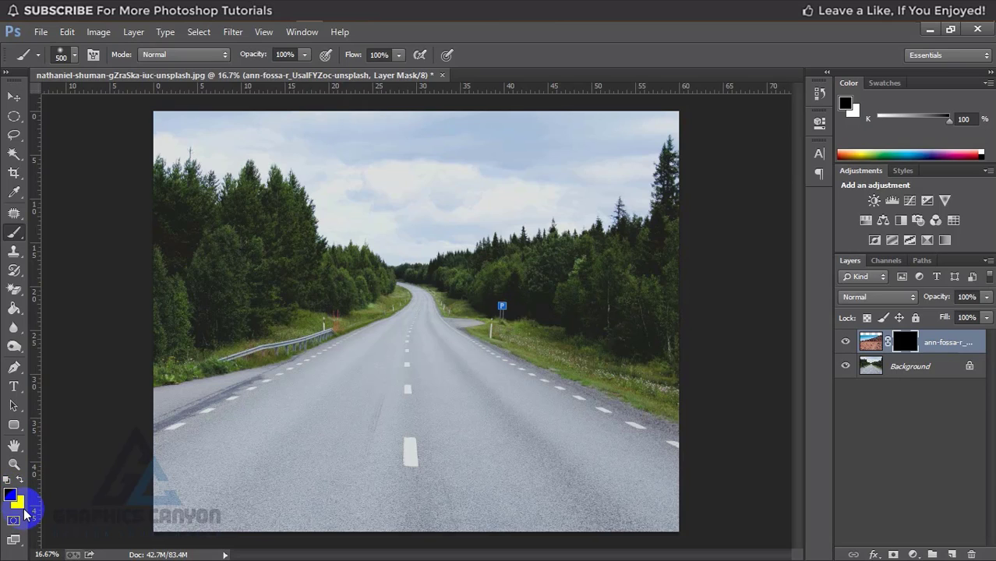
left_click(6, 479)
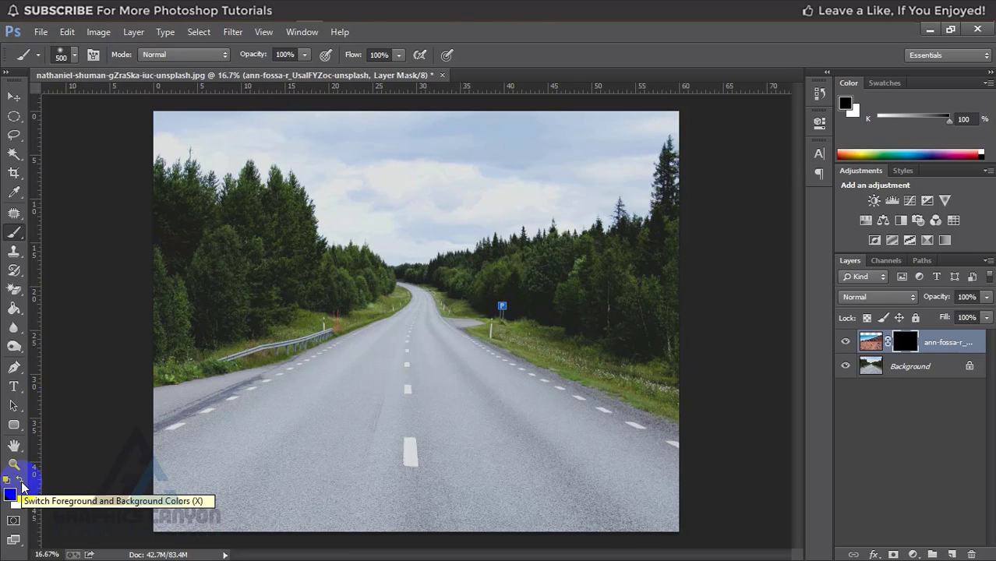
left_click(21, 483)
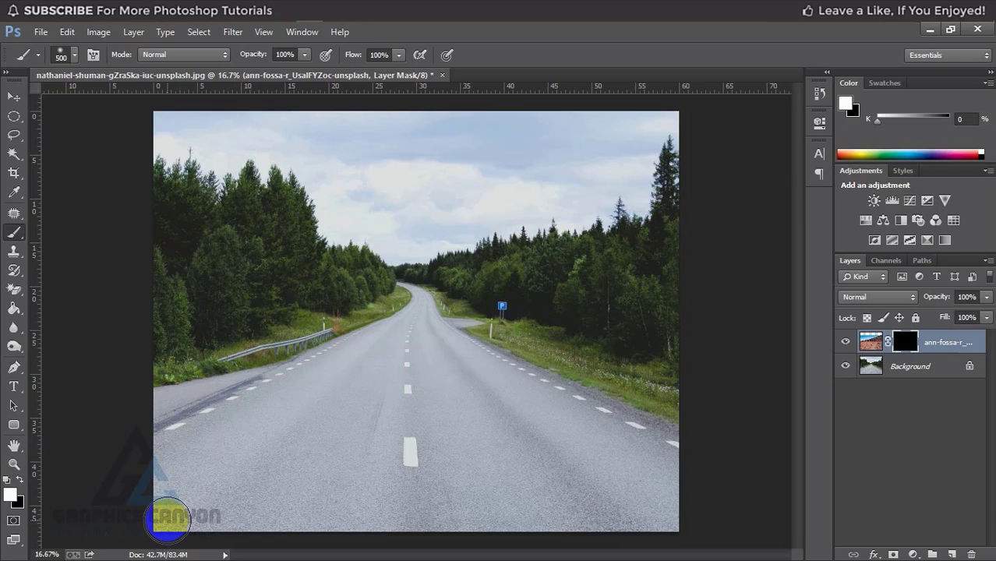
mouse_move(159, 514)
left_mouse_down()
mouse_move(242, 468)
mouse_move(329, 381)
mouse_move(374, 463)
mouse_move(443, 482)
mouse_move(431, 420)
mouse_move(295, 471)
mouse_move(234, 530)
left_mouse_up()
mouse_move(362, 431)
left_mouse_down()
mouse_move(165, 524)
mouse_move(667, 514)
mouse_move(625, 511)
left_mouse_up()
- Reduce the brush to 150 px and smaller, and reveal a strip of desert ground along the road's right edge up to the side turnoff
scroll(625, 511, "up", 4)
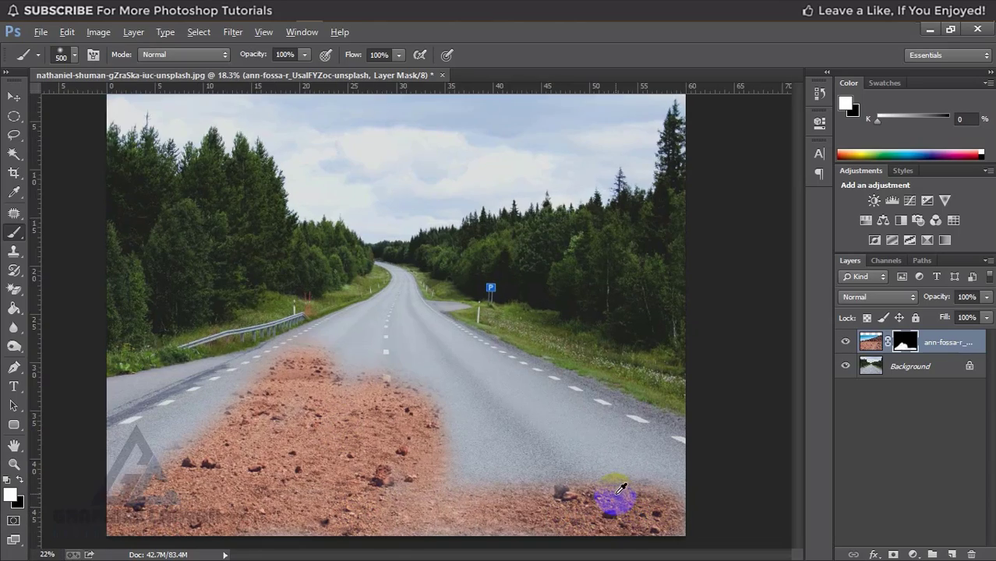
left_click_drag(651, 467, 551, 427)
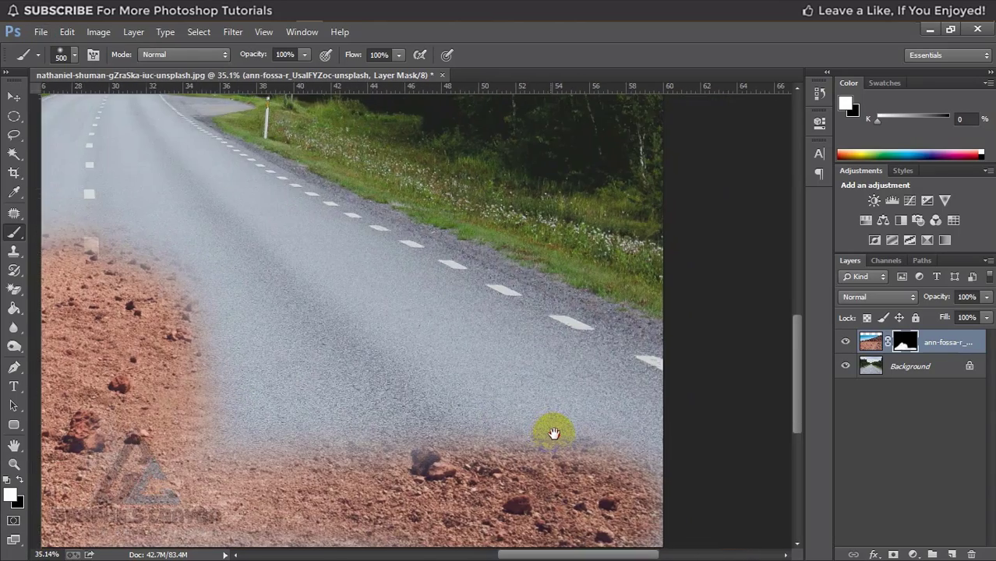
key("bracketleft")
key("bracketleft")
key("bracketleft")
key("bracketleft")
left_click(659, 345)
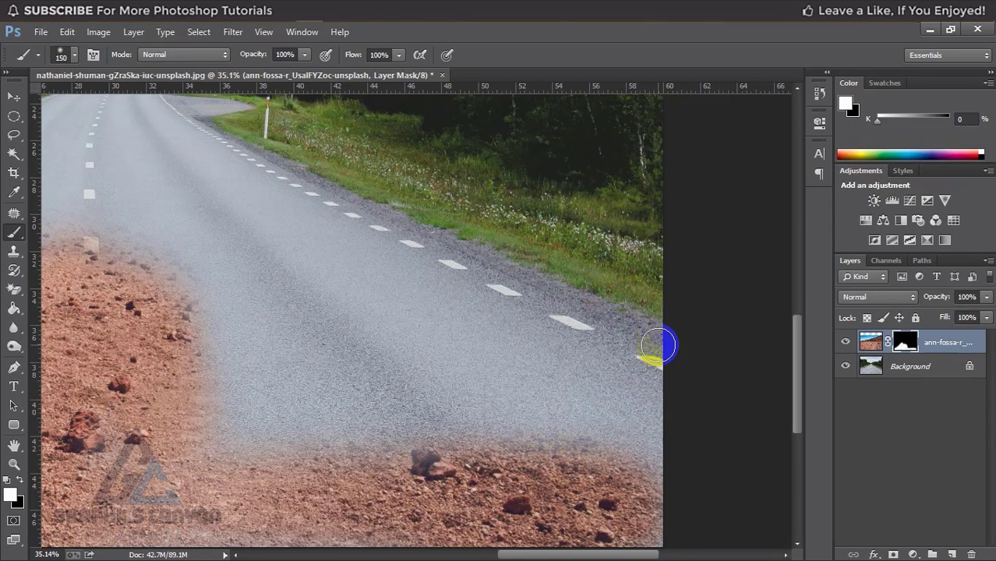
mouse_move(657, 344)
left_mouse_down()
mouse_move(562, 306)
mouse_move(456, 251)
mouse_move(686, 352)
mouse_move(504, 280)
mouse_move(466, 248)
mouse_move(506, 263)
mouse_move(483, 238)
mouse_move(448, 244)
mouse_move(442, 262)
mouse_move(461, 231)
mouse_move(485, 238)
mouse_move(506, 279)
mouse_move(480, 217)
mouse_move(448, 228)
mouse_move(421, 268)
mouse_move(451, 266)
mouse_move(425, 234)
mouse_move(196, 122)
left_mouse_up()
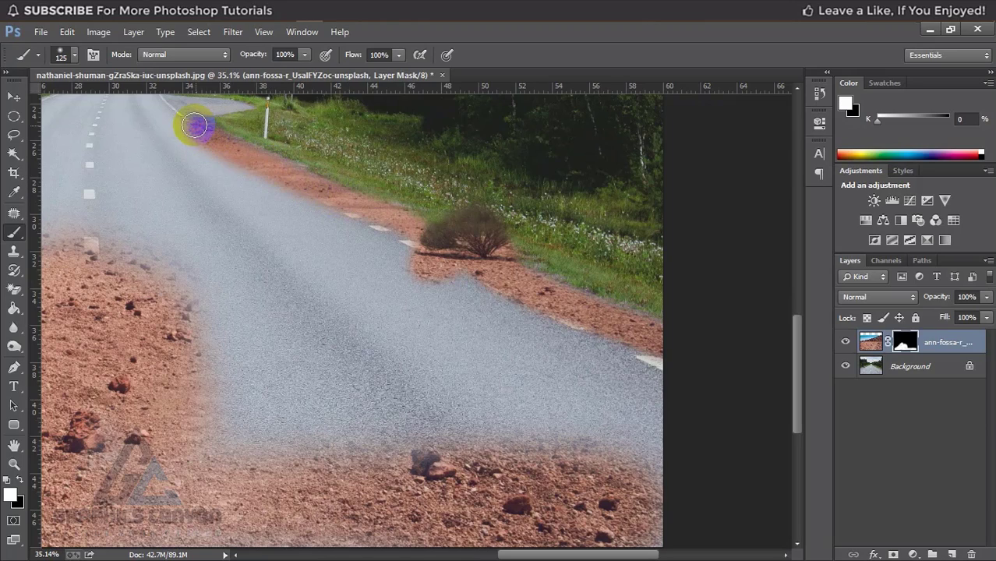
- Reveal desert ground across the road's middle distance, and paint black on the mask to restore the asphalt on the far curve
left_click_drag(226, 188, 457, 339)
mouse_move(425, 280)
left_mouse_down()
mouse_move(414, 269)
mouse_move(471, 261)
mouse_move(310, 251)
left_mouse_up()
mouse_move(341, 222)
left_mouse_down()
mouse_move(364, 248)
mouse_move(361, 227)
mouse_move(371, 253)
mouse_move(364, 219)
mouse_move(380, 243)
mouse_move(322, 258)
mouse_move(324, 242)
mouse_move(285, 268)
mouse_move(312, 239)
mouse_move(193, 308)
mouse_move(245, 271)
mouse_move(364, 221)
mouse_move(433, 322)
mouse_move(356, 265)
mouse_move(434, 306)
mouse_move(465, 364)
left_mouse_up()
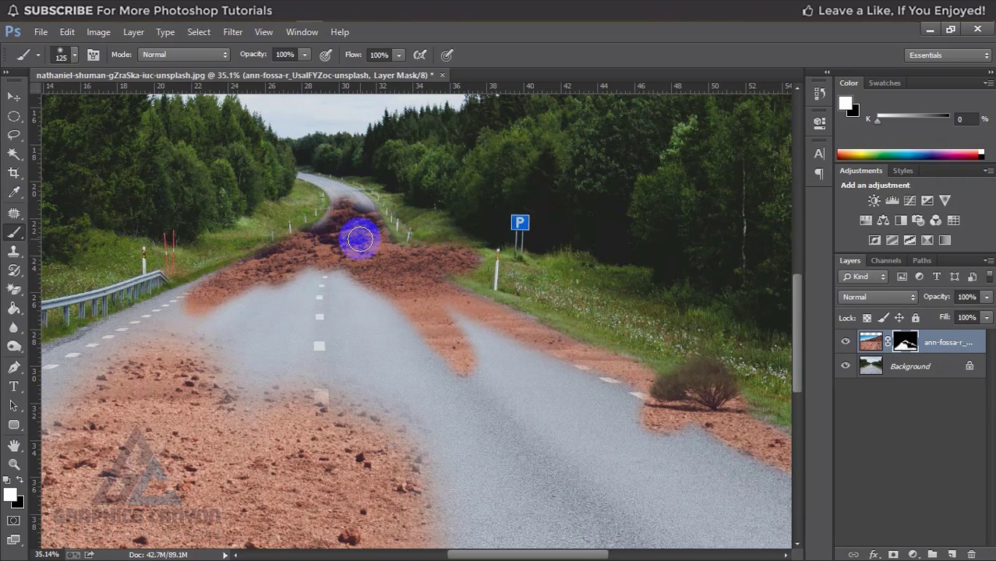
left_click(20, 482)
mouse_move(343, 205)
left_mouse_down()
mouse_move(332, 225)
mouse_move(377, 211)
mouse_move(308, 221)
mouse_move(400, 222)
left_mouse_up()
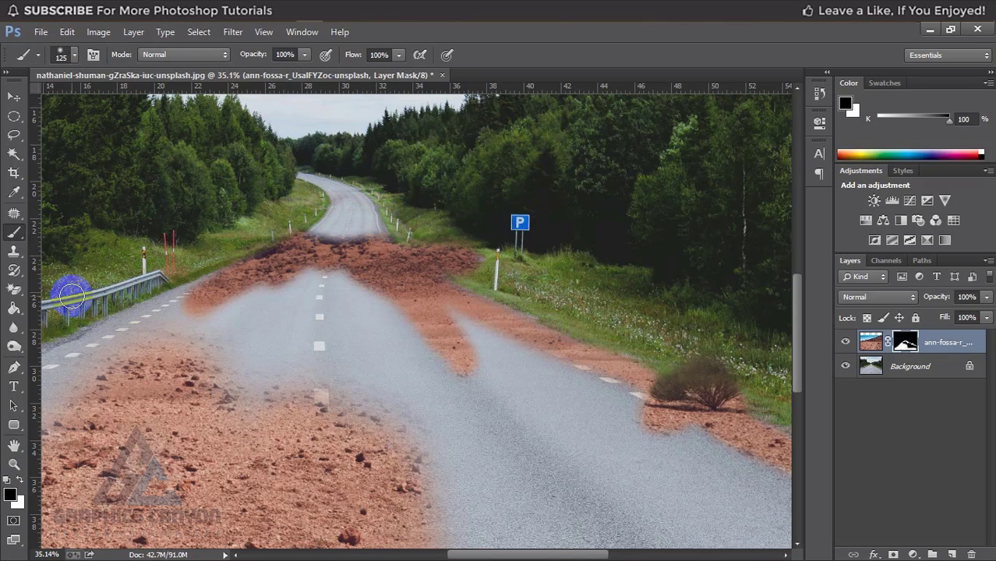
- Switch back to white and reveal desert ground along the road's left edge beside the guardrail
left_click(17, 481)
mouse_move(166, 329)
left_mouse_down()
mouse_move(240, 266)
mouse_move(167, 296)
mouse_move(92, 346)
mouse_move(230, 345)
mouse_move(491, 176)
left_mouse_up()
mouse_move(416, 145)
left_mouse_down()
mouse_move(362, 203)
mouse_move(473, 148)
mouse_move(343, 211)
mouse_move(361, 166)
mouse_move(66, 231)
left_mouse_up()
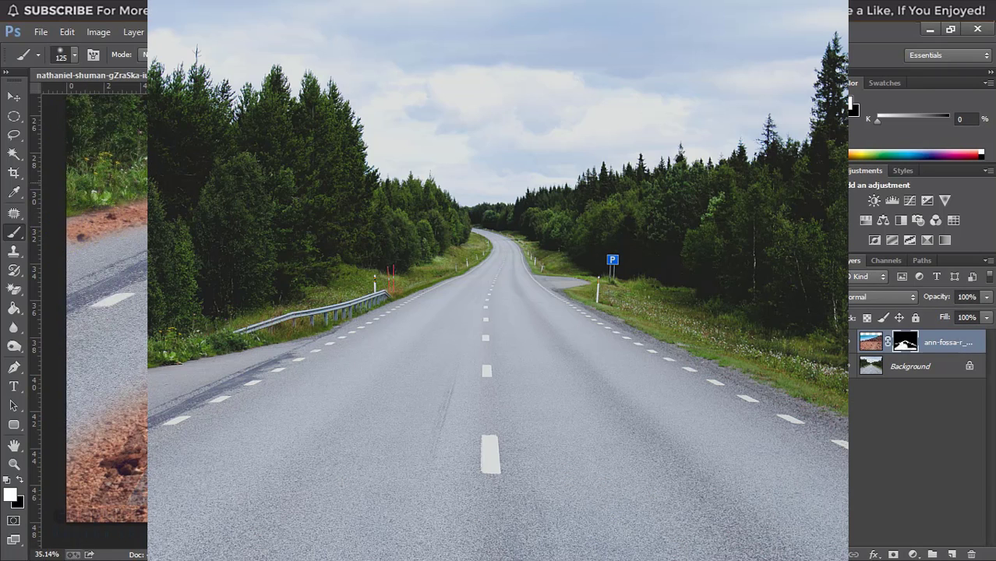
- Enlarge the brush to 700 px and reveal desert ground over the remaining asphalt in the road's centre and right side
scroll(195, 431, "down", 6)
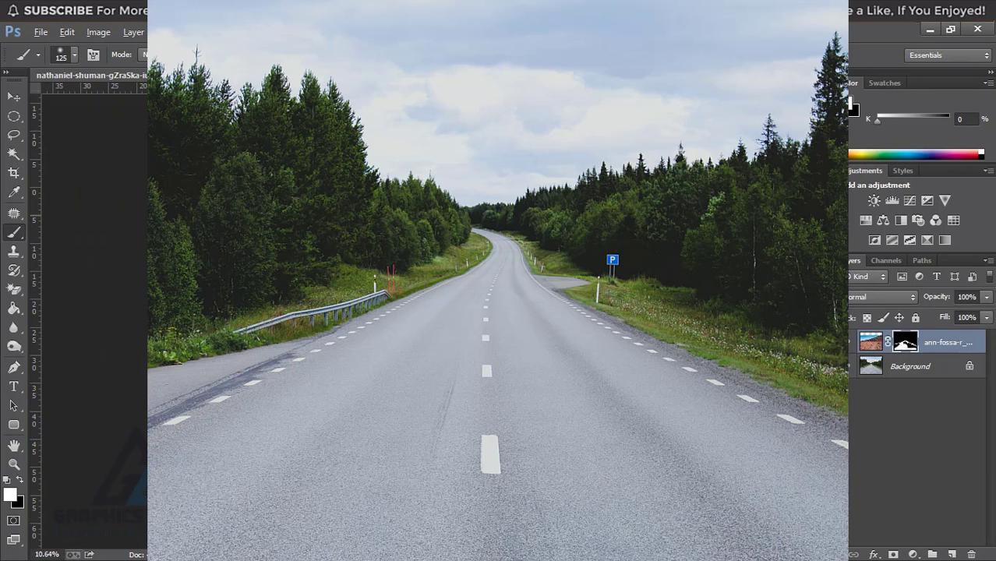
scroll(433, 349, "up", 3)
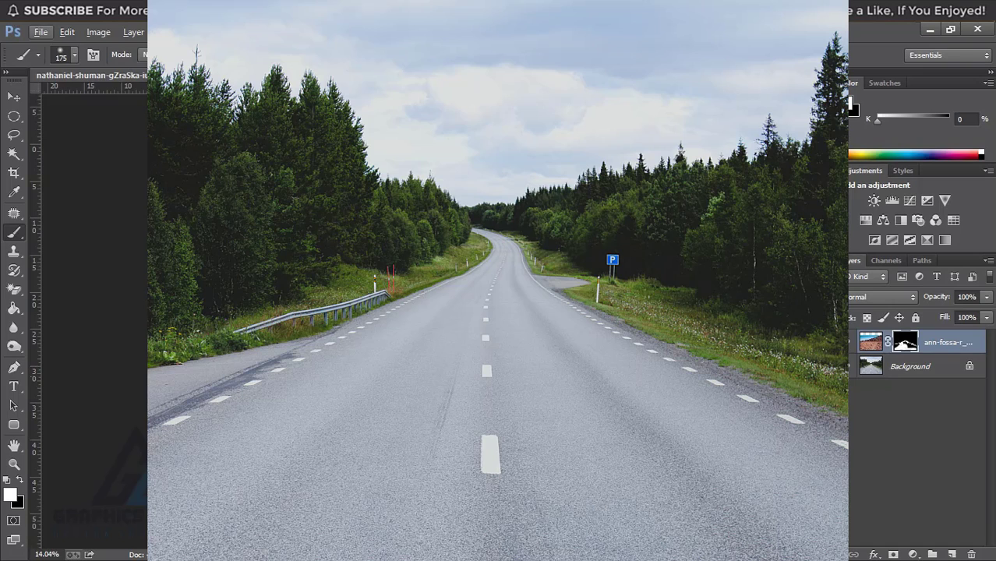
mouse_move(434, 350)
left_mouse_down()
mouse_move(457, 348)
mouse_move(635, 443)
mouse_move(591, 481)
mouse_move(625, 477)
mouse_move(640, 448)
mouse_move(628, 426)
mouse_move(603, 423)
mouse_move(555, 454)
mouse_move(536, 438)
left_mouse_up()
key("bracketright")
key("bracketright")
key("bracketright")
key("bracketright")
key("bracketright")
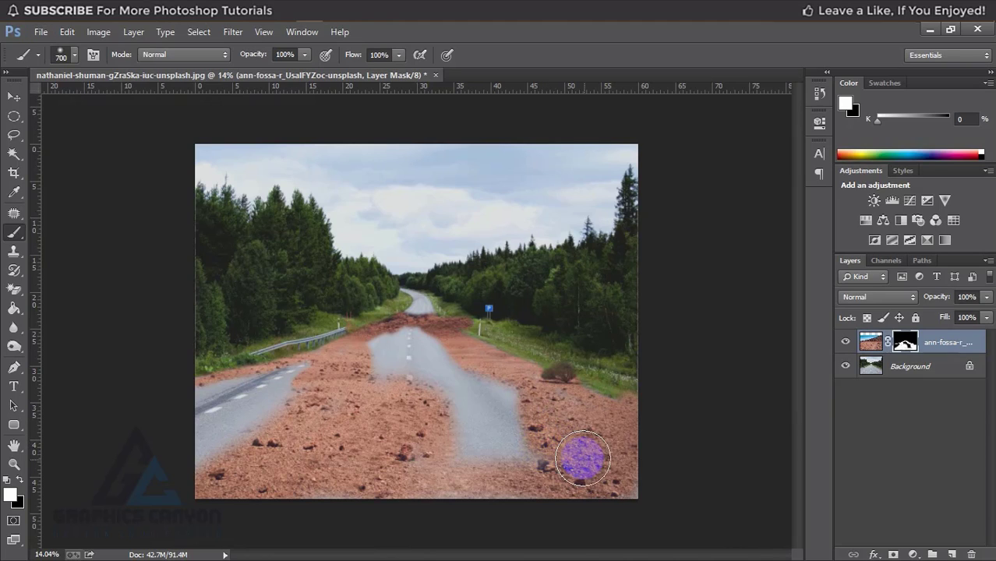
mouse_move(576, 500)
left_mouse_down()
mouse_move(518, 461)
mouse_move(409, 351)
mouse_move(244, 443)
mouse_move(456, 498)
mouse_move(472, 427)
mouse_move(454, 439)
mouse_move(467, 493)
mouse_move(462, 463)
left_mouse_up()
- Reduce the brush to 500 px and then 250 px, and cover the remaining asphalt patches on the road's left side with desert ground
key("bracketleft")
key("bracketleft")
key("bracketleft")
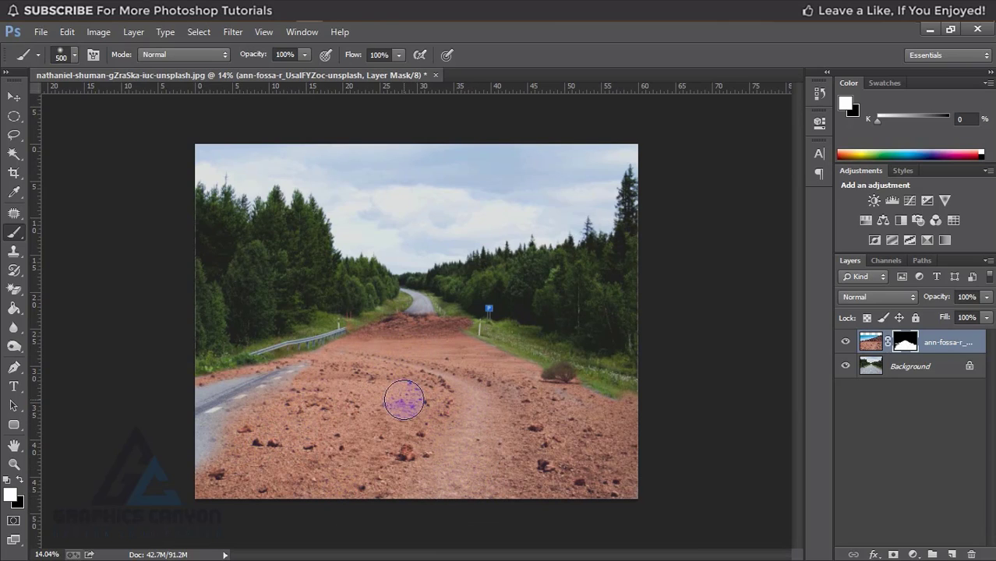
mouse_move(317, 361)
left_mouse_down()
mouse_move(200, 394)
mouse_move(192, 469)
mouse_move(290, 377)
left_mouse_up()
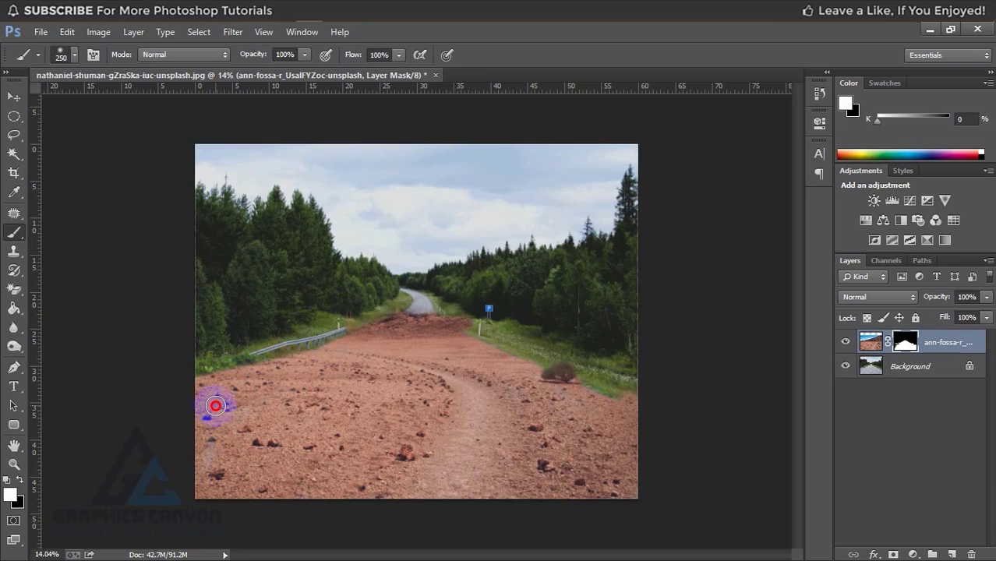
mouse_move(215, 406)
left_mouse_down()
mouse_move(300, 406)
mouse_move(397, 470)
left_mouse_up()
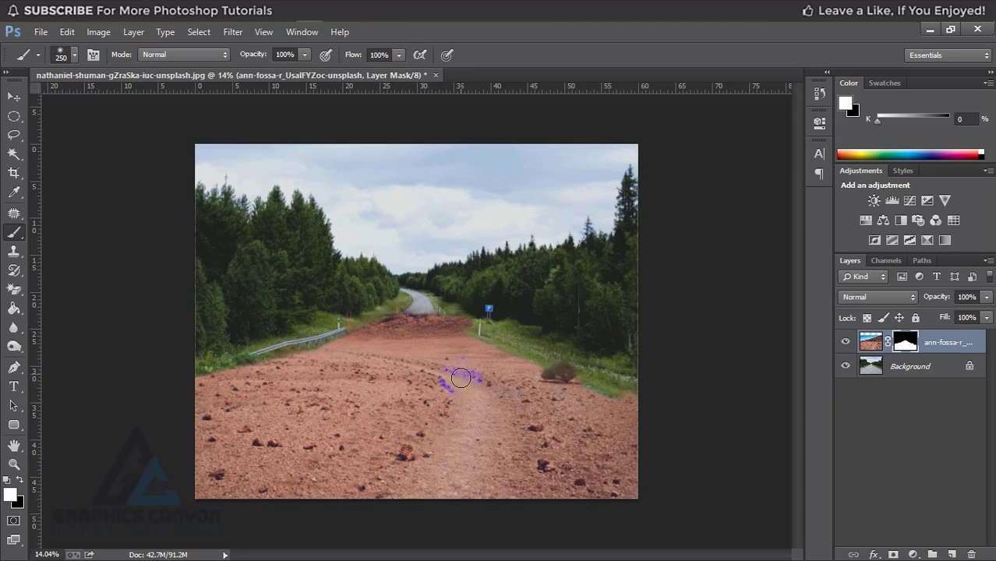
scroll(472, 345, "up", 5)
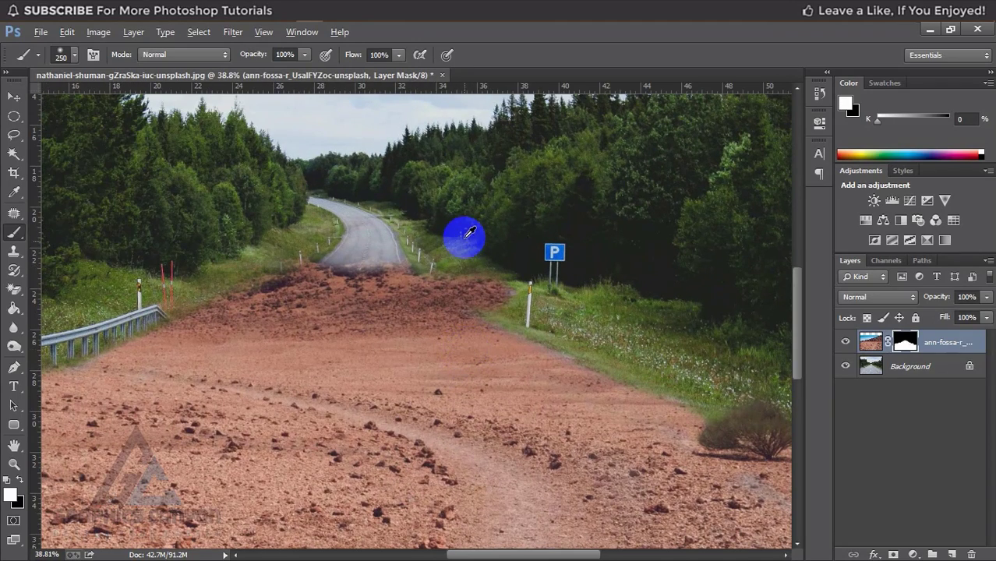
- Paint black on the mask to restore the far asphalt and the turnoff near the parking sign, reducing the brush to 125 px
left_click(19, 479)
mouse_move(553, 285)
left_mouse_down()
mouse_move(481, 305)
mouse_move(421, 271)
mouse_move(509, 290)
mouse_move(365, 253)
mouse_move(285, 262)
mouse_move(184, 304)
mouse_move(305, 258)
mouse_move(414, 265)
mouse_move(327, 247)
mouse_move(428, 272)
mouse_move(337, 185)
mouse_move(127, 286)
mouse_move(322, 240)
left_mouse_up()
key("bracketleft")
key("bracketleft")
key("bracketleft")
key("bracketleft")
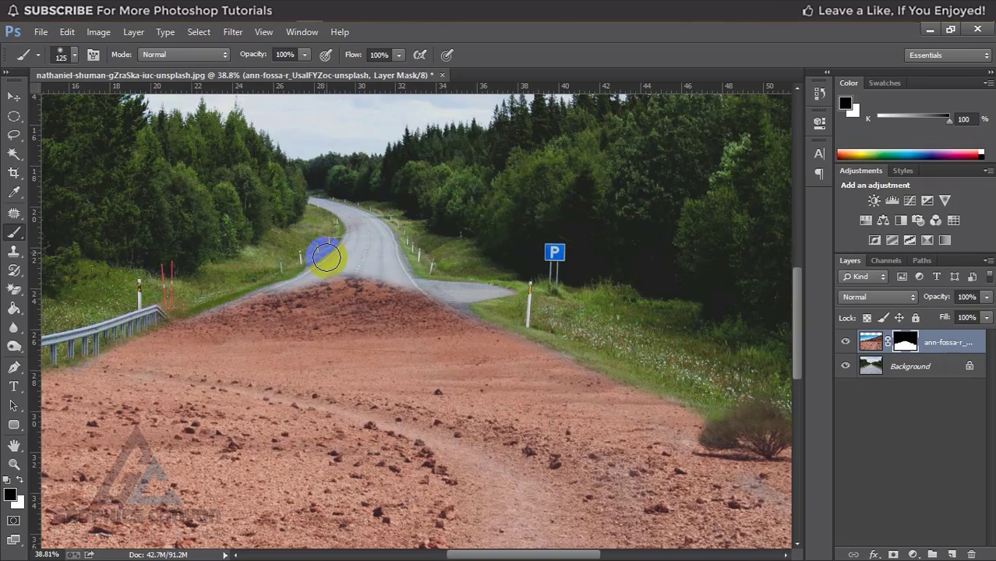
- Switch back to white, enlarge the brush to 600 px, fill in the desert ground across the foreground, and activate the Move tool
scroll(325, 236, "down", 5)
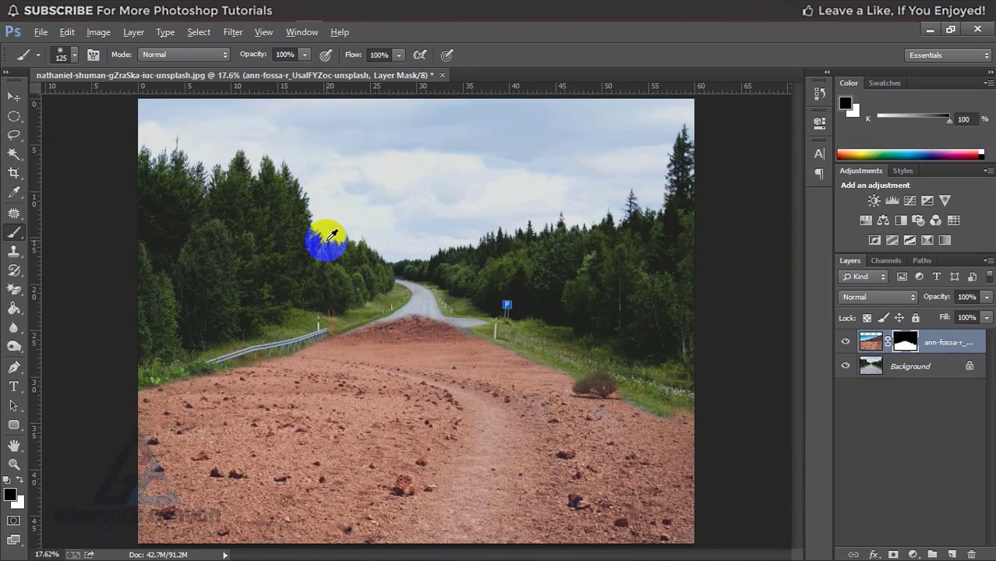
scroll(331, 236, "down", 2)
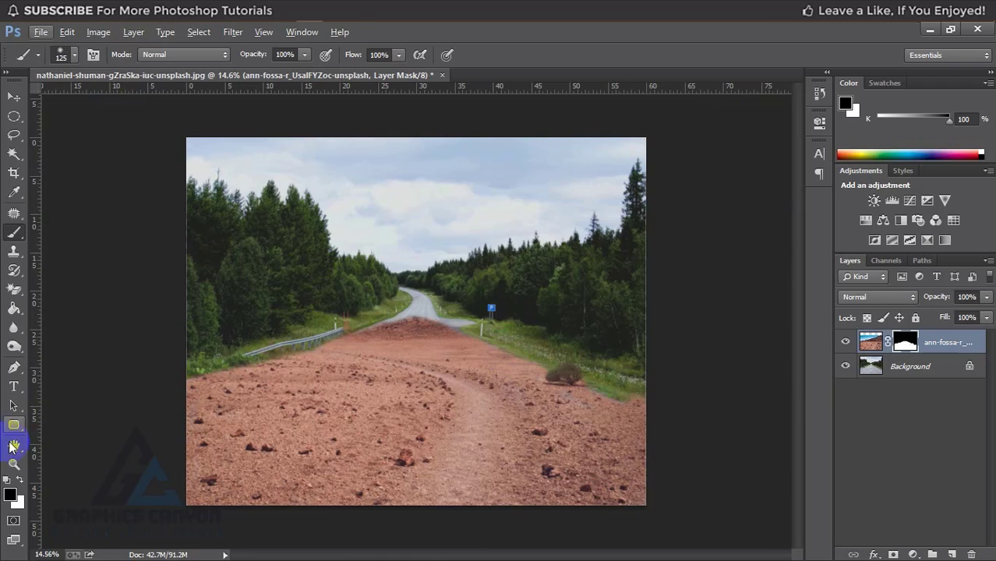
left_click(19, 479)
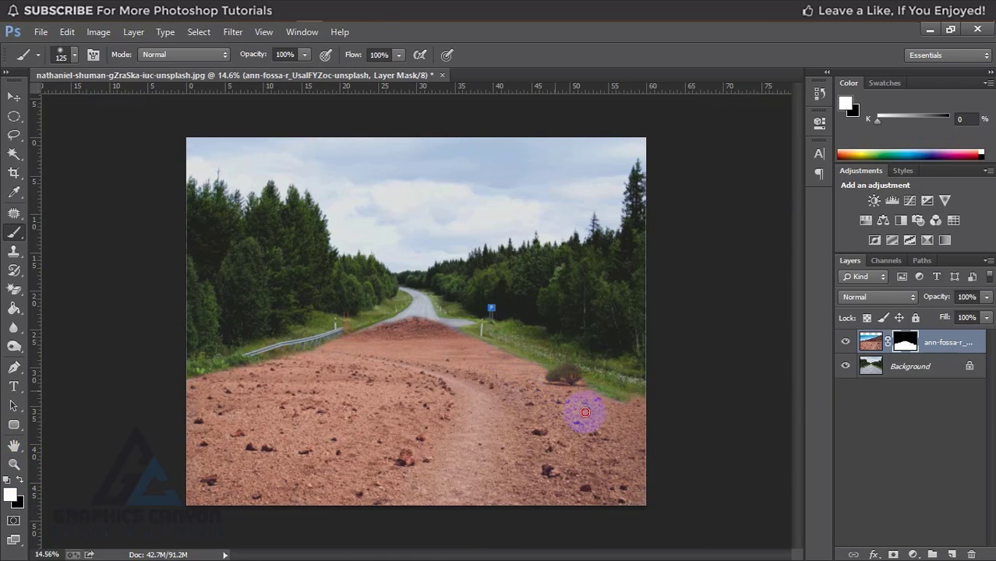
key("bracketright")
key("bracketright")
key("bracketright")
key("bracketright")
key("bracketright")
key("bracketright")
key("bracketright")
key("bracketright")
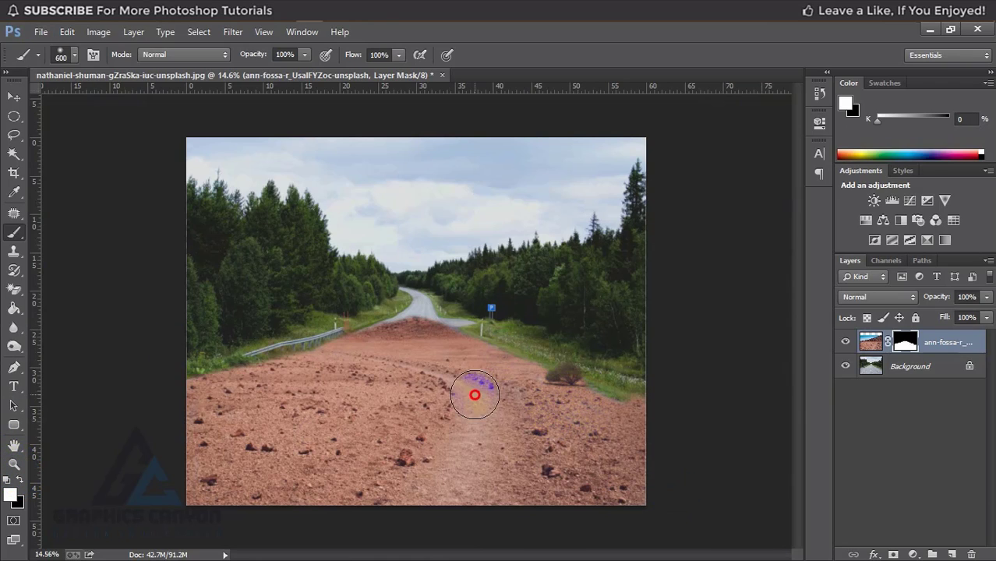
mouse_move(474, 395)
left_mouse_down()
mouse_move(535, 426)
mouse_move(507, 398)
mouse_move(532, 424)
mouse_move(408, 457)
left_mouse_up()
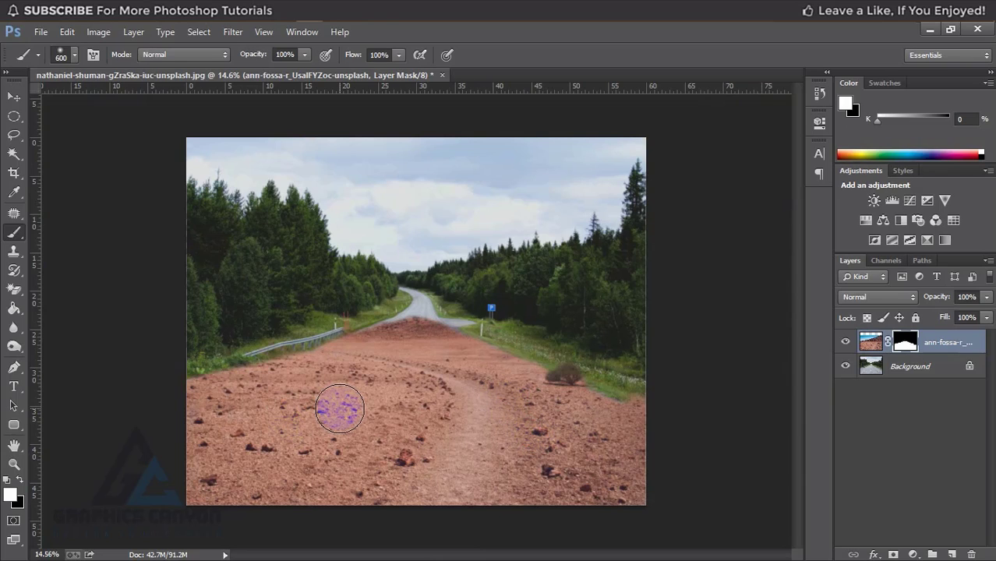
left_click(14, 97)
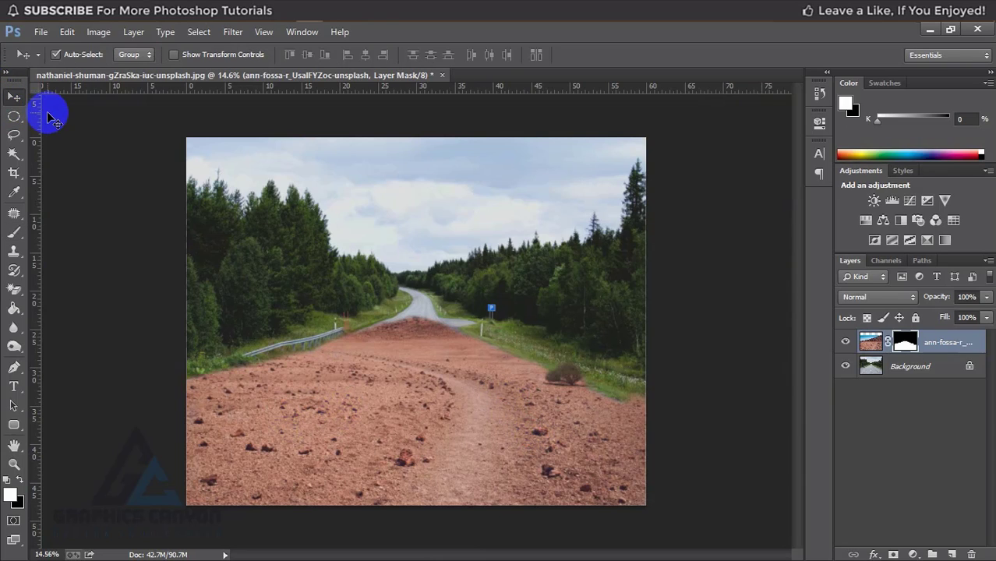